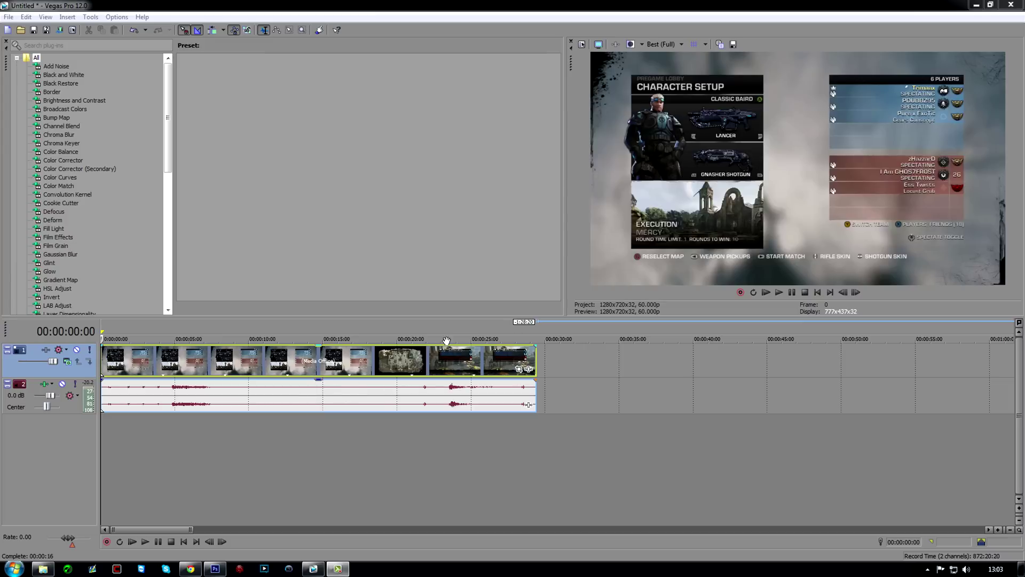
# Clear the timeline time selection so the whole project renders, then bring up Render As.
pyautogui.click(526, 328)
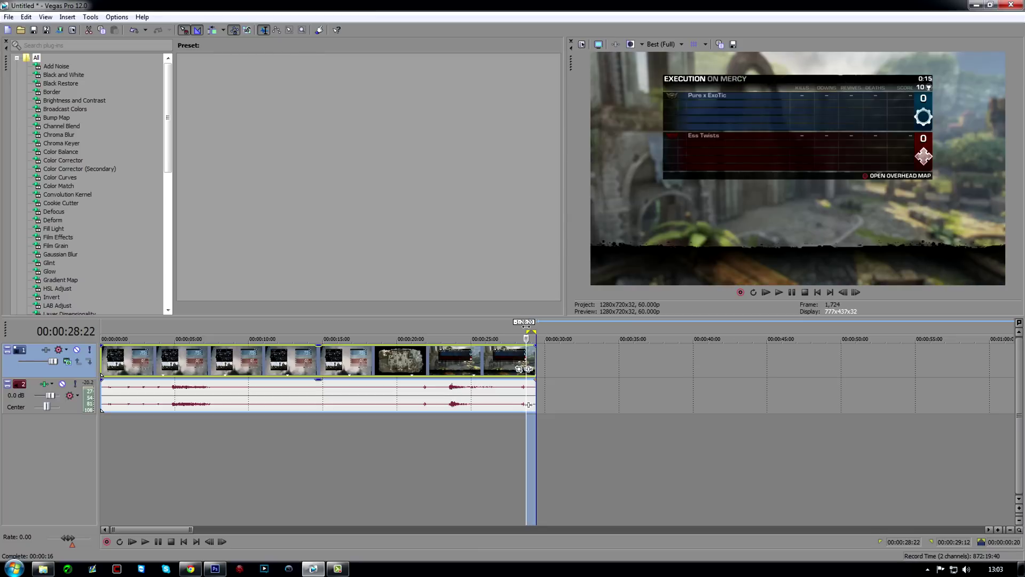
pyautogui.click(558, 328)
pyautogui.moveTo(519, 327); pyautogui.dragTo(68, 332)
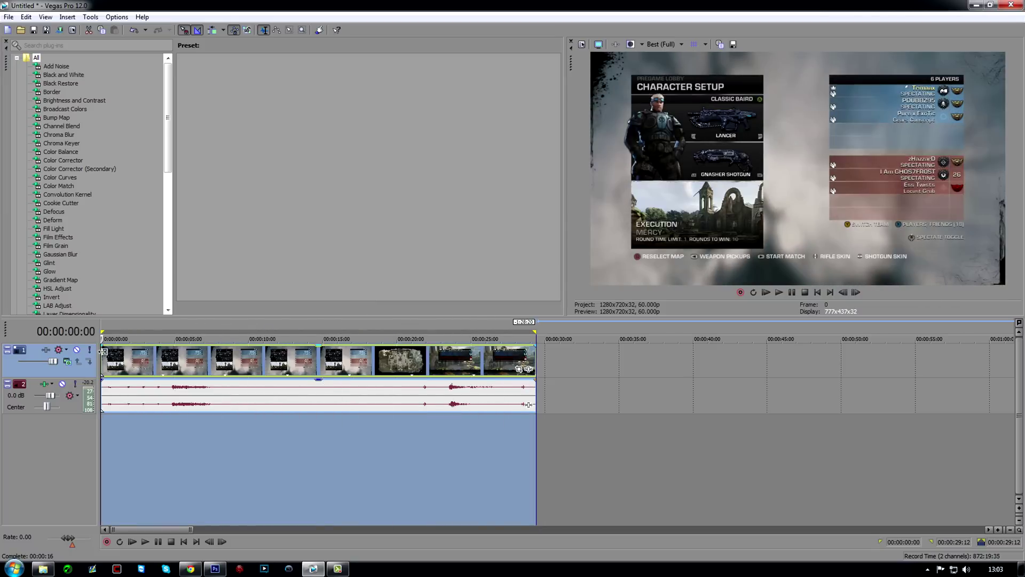
pyautogui.click(118, 407)
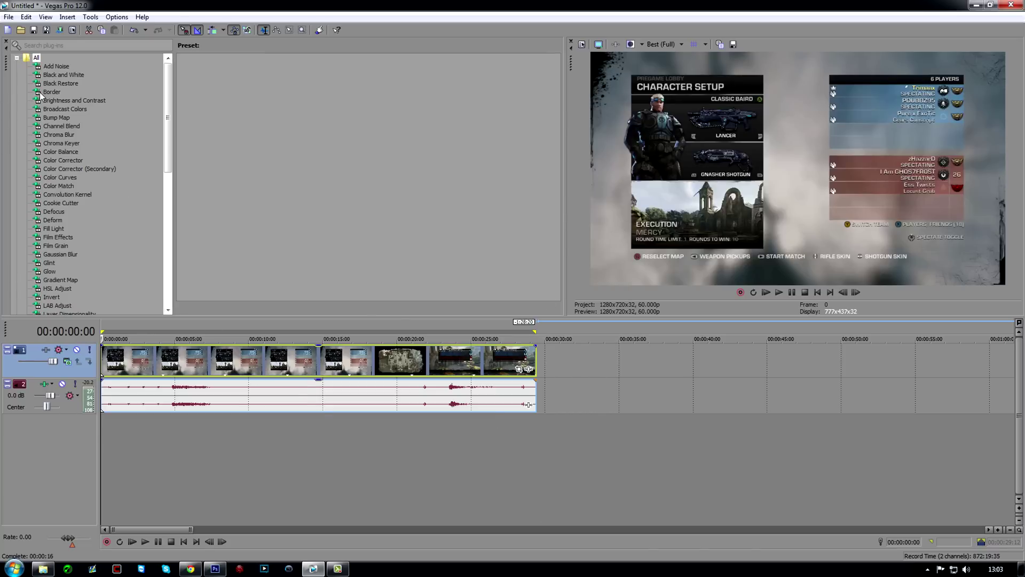
pyautogui.click(56, 33)
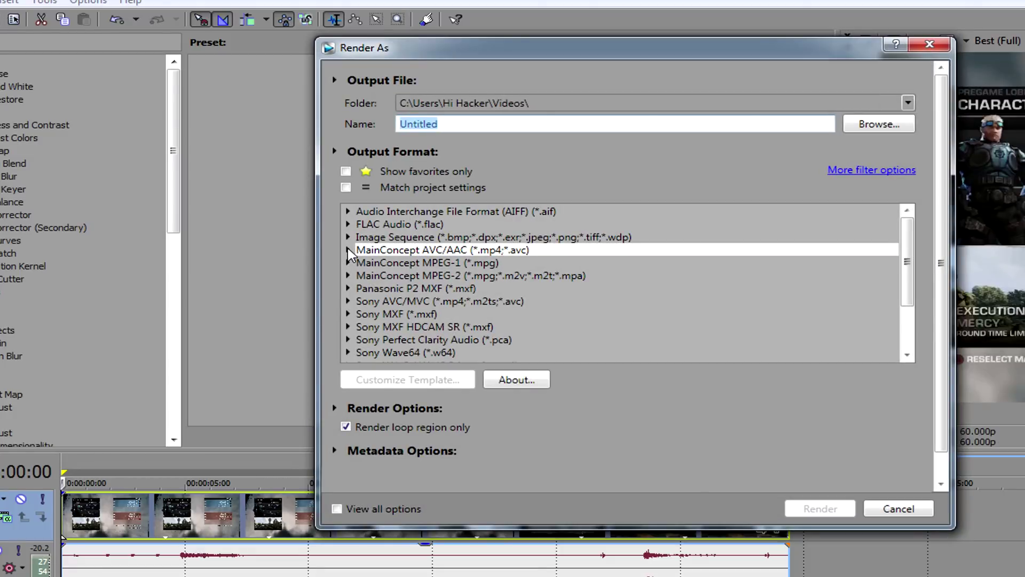
# Choose the Internet HD 1080p template under MainConcept AVC/AAC (*.mp4;*.avc).
pyautogui.click(348, 249)
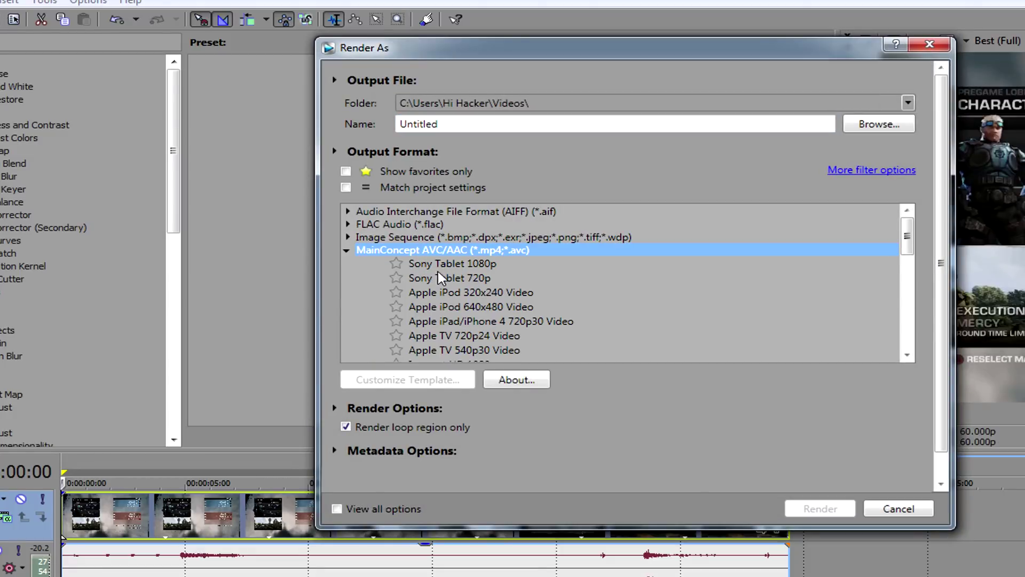
pyautogui.scroll(-2, 439, 277)
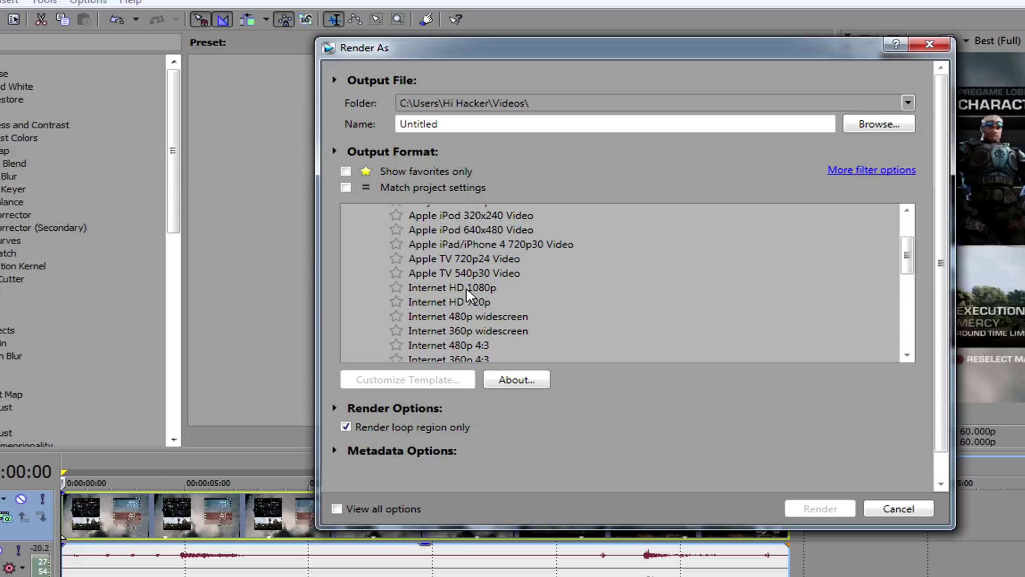
pyautogui.click(466, 288)
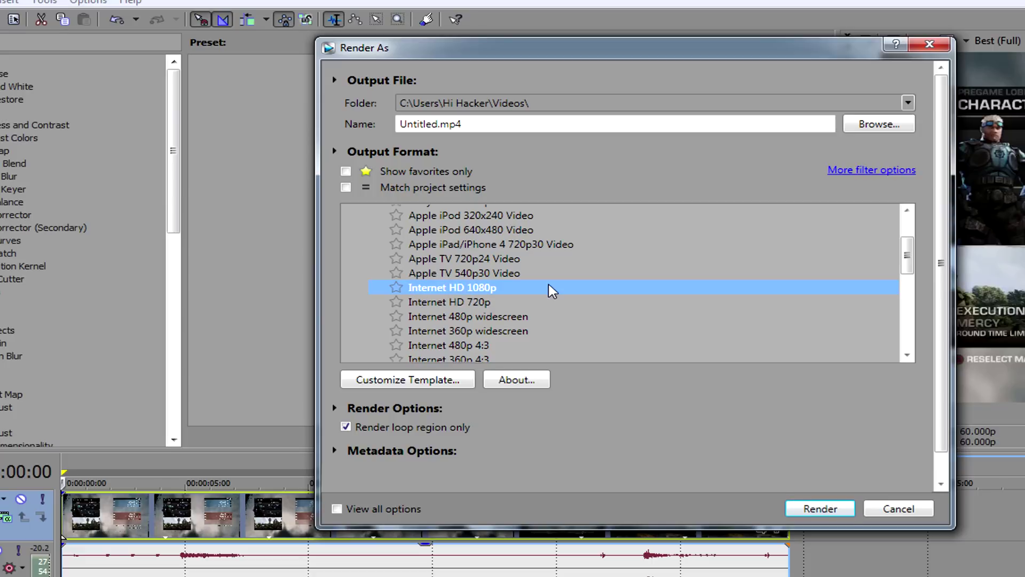
# Customize the template with a custom frame size and Allow source to adjust frame rate unchecked.
pyautogui.click(410, 380)
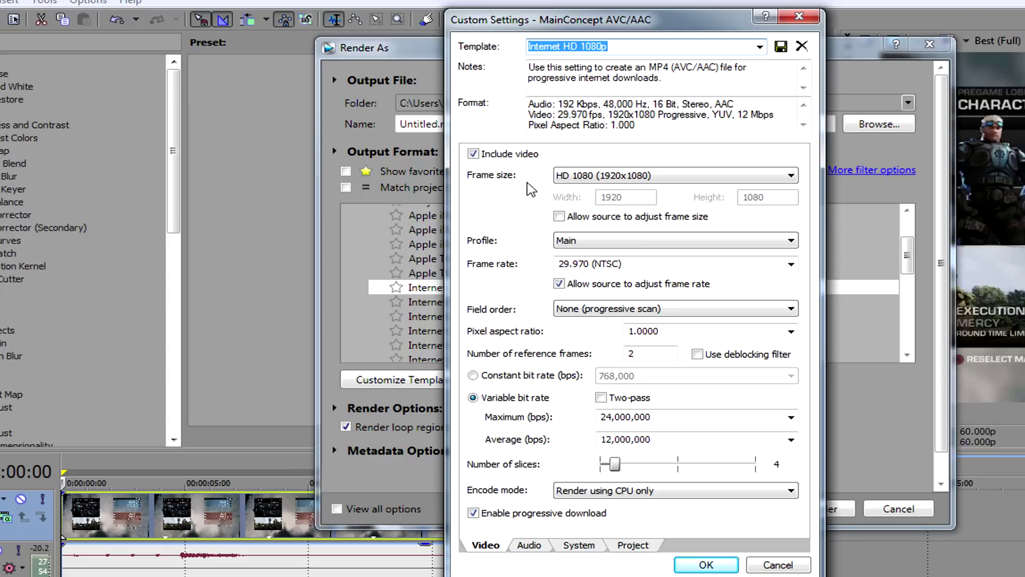
pyautogui.click(573, 179)
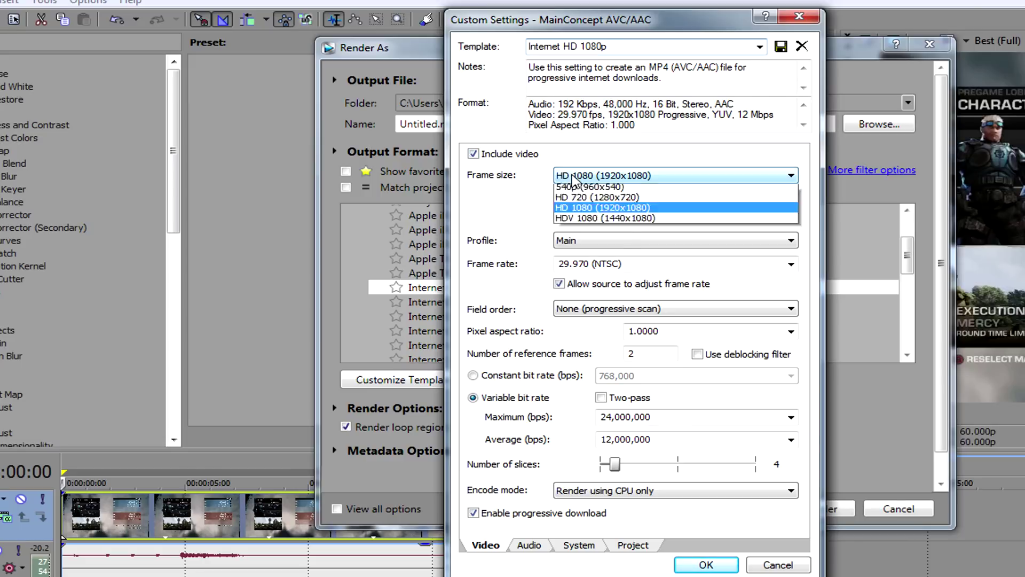
pyautogui.click(593, 192)
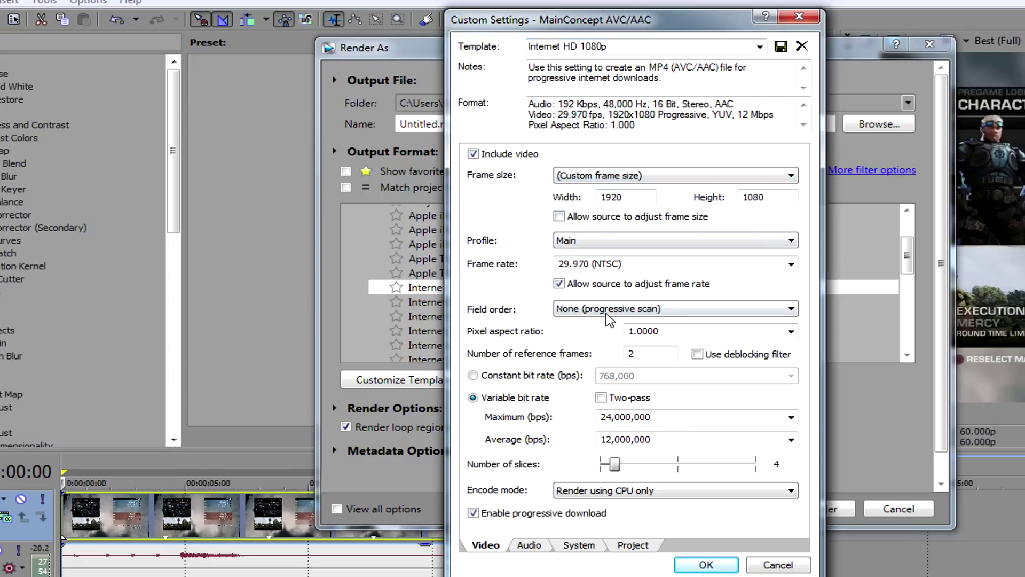
pyautogui.click(606, 285)
# Enter a custom frame size of width 3200 and height 1800.
pyautogui.doubleClick(634, 198)
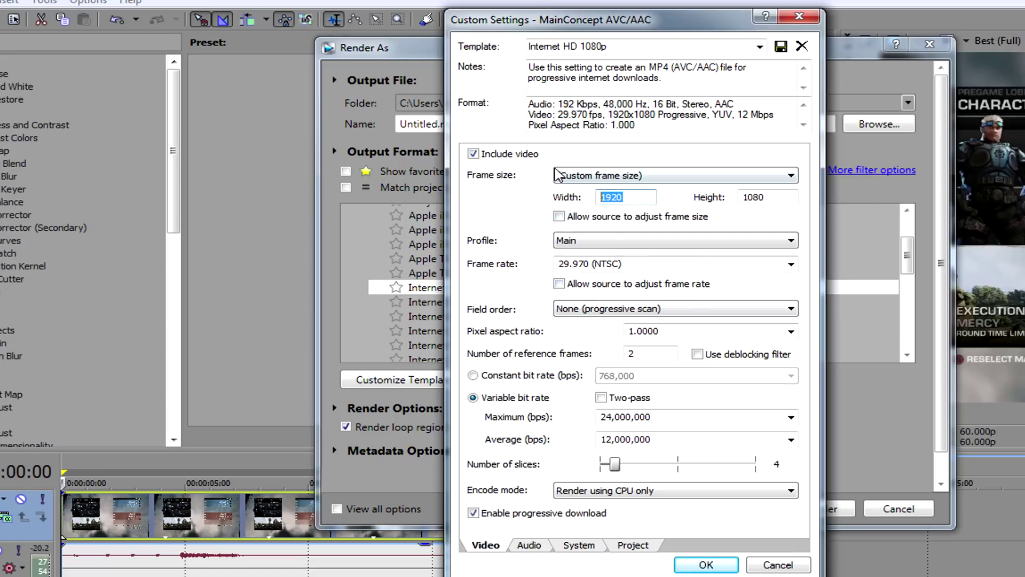
pyautogui.write('3200')
pyautogui.press('Tab')
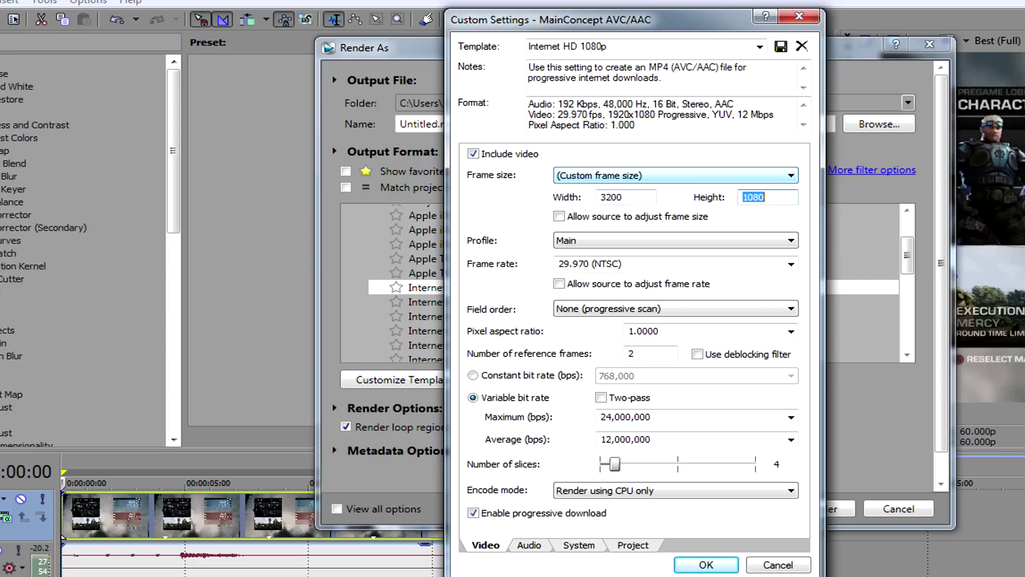
pyautogui.write('18')
pyautogui.click(631, 195)
pyautogui.doubleClick(603, 200)
pyautogui.click(645, 192)
pyautogui.doubleClick(772, 203)
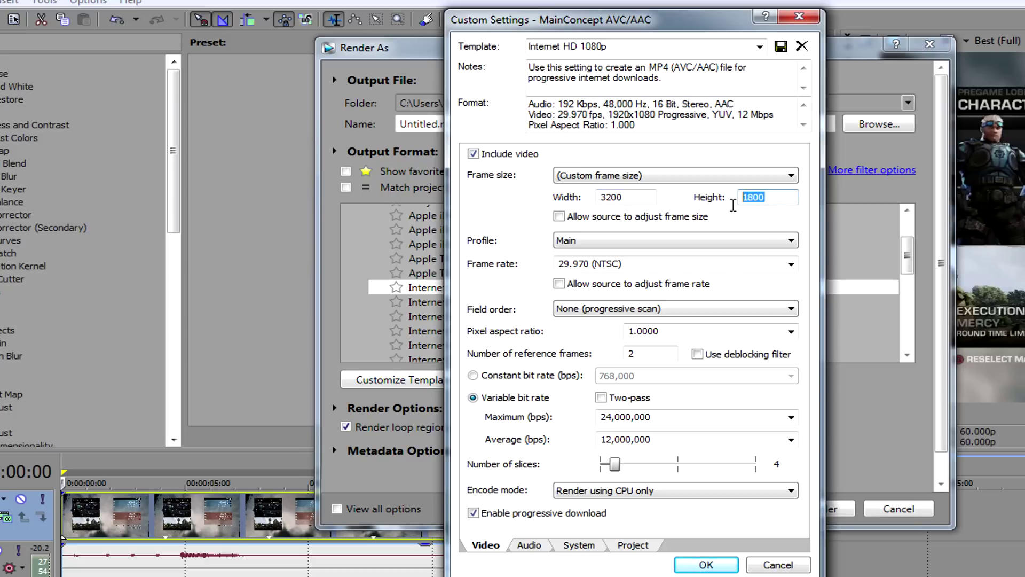
pyautogui.click(780, 200)
pyautogui.click(641, 197)
pyautogui.click(640, 260)
pyautogui.click(637, 260)
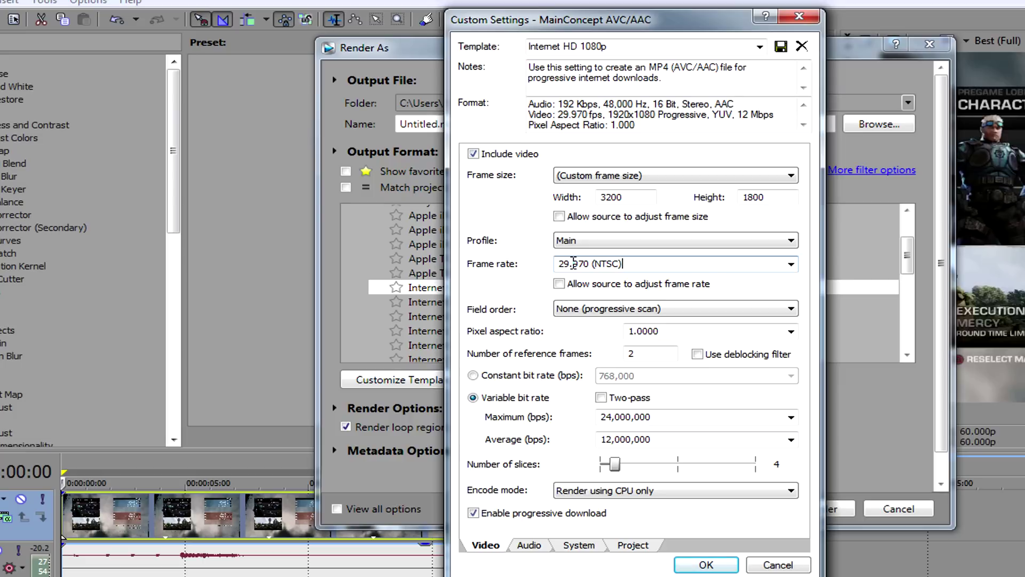
# Keep the frame rate at 29.970 (NTSC).
pyautogui.moveTo(640, 264); pyautogui.dragTo(521, 264)
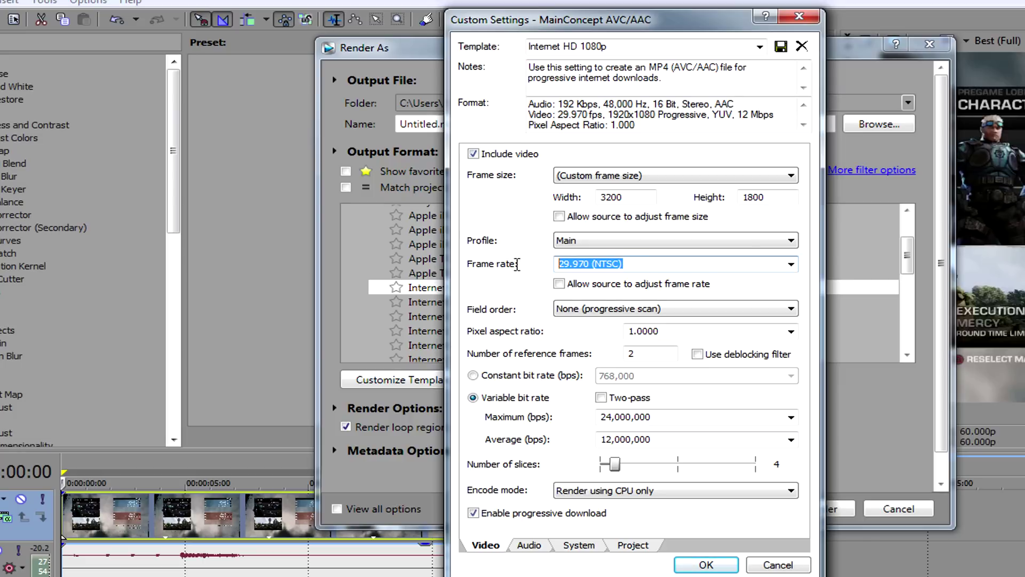
pyautogui.click(652, 265)
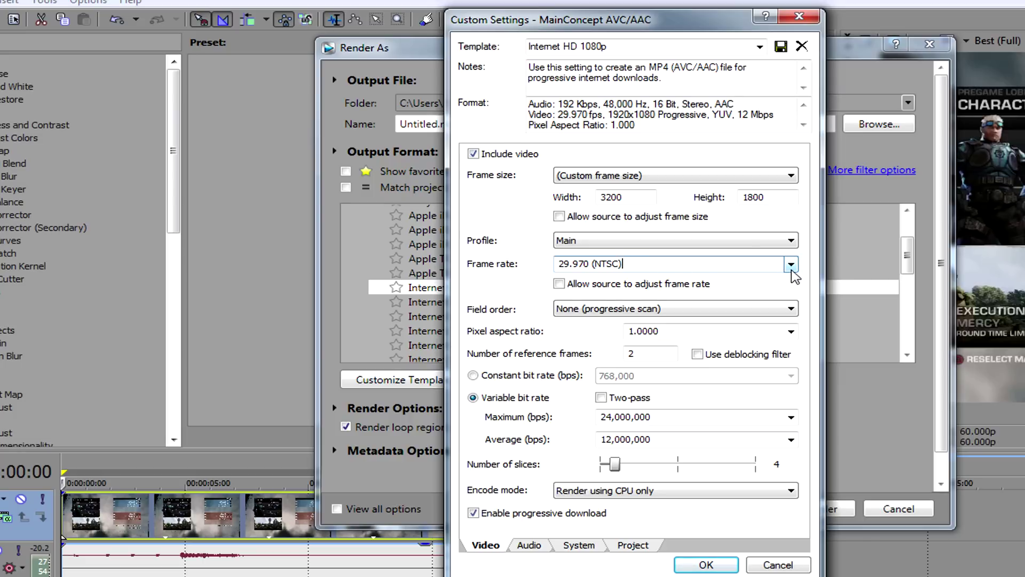
pyautogui.click(790, 264)
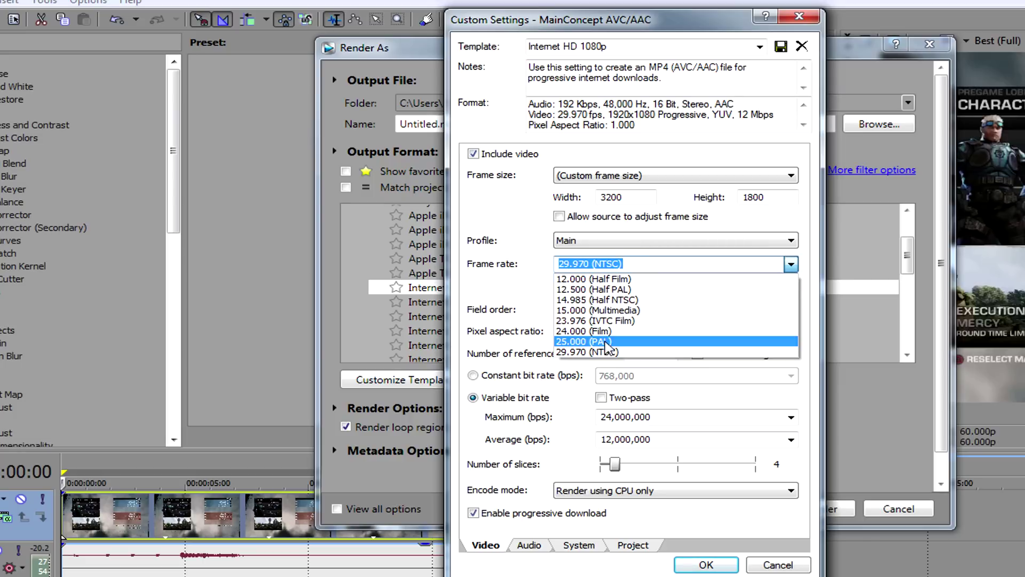
pyautogui.click(606, 352)
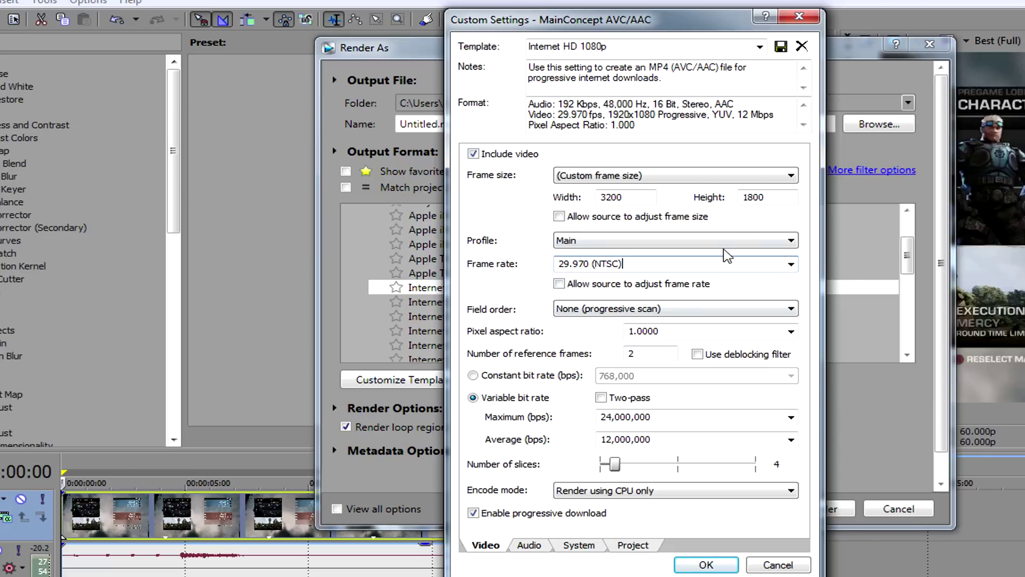
# Set reference frames to 4 and turn on the deblocking filter.
pyautogui.doubleClick(644, 349)
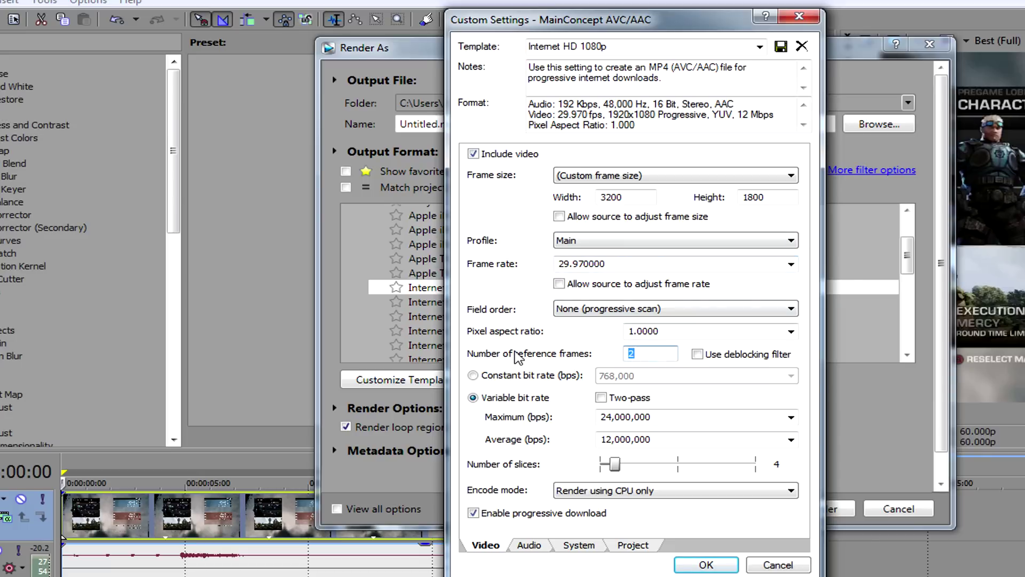
pyautogui.write('4')
pyautogui.click(718, 358)
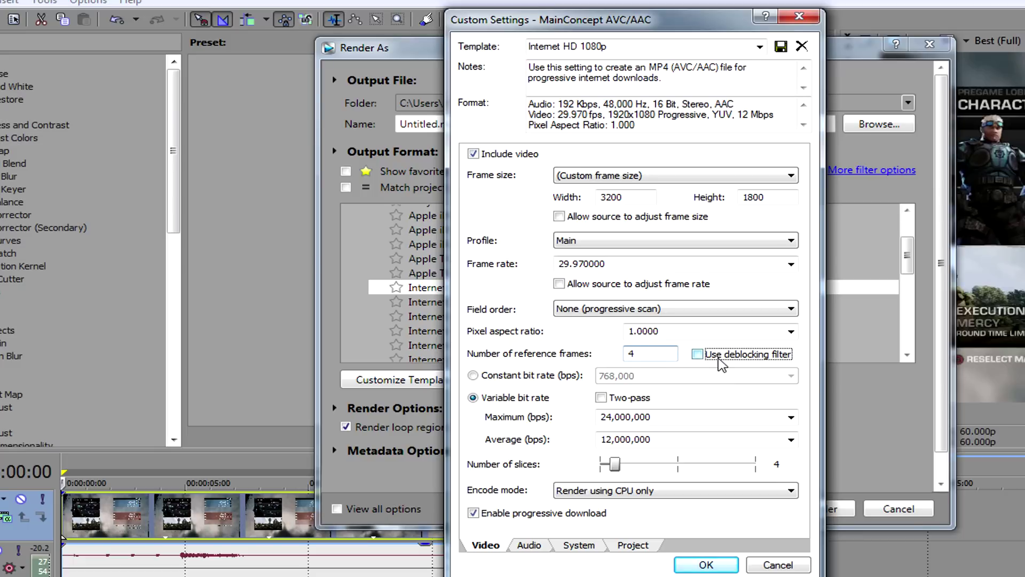
pyautogui.click(675, 353)
pyautogui.click(695, 331)
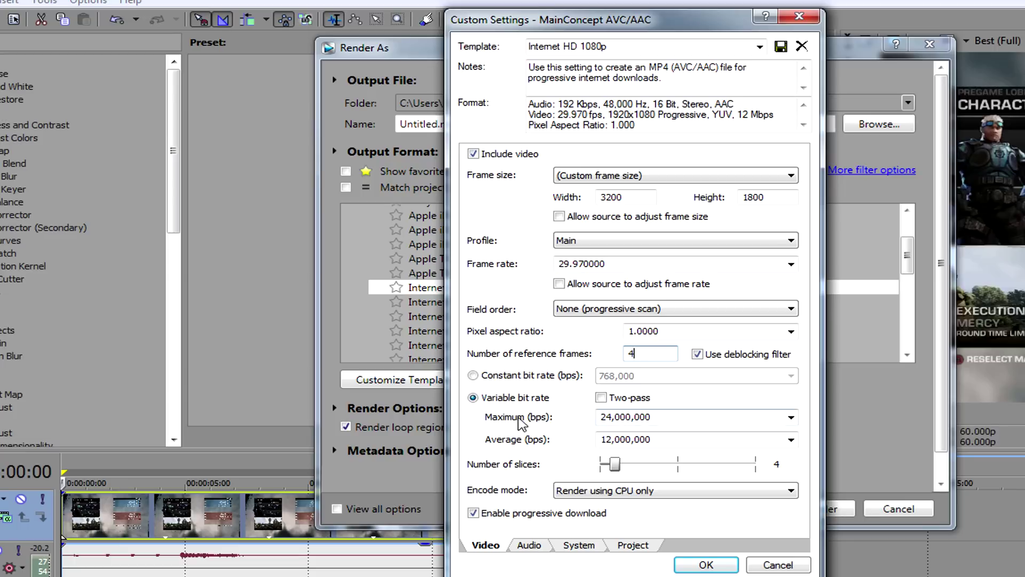
# Set maximum bitrate to 50,000,000 and type 35 into the average bitrate.
pyautogui.click(791, 417)
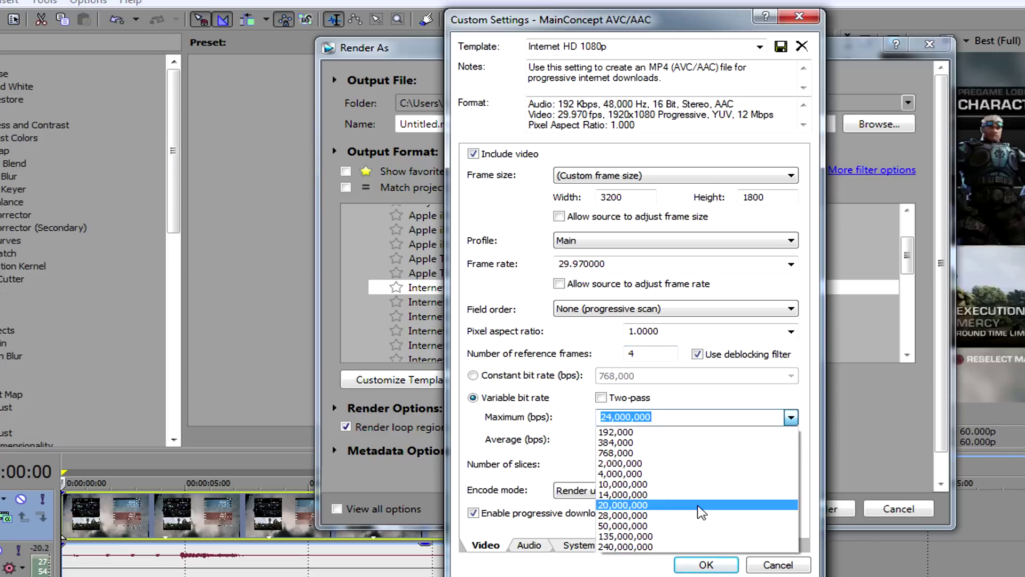
pyautogui.click(625, 525)
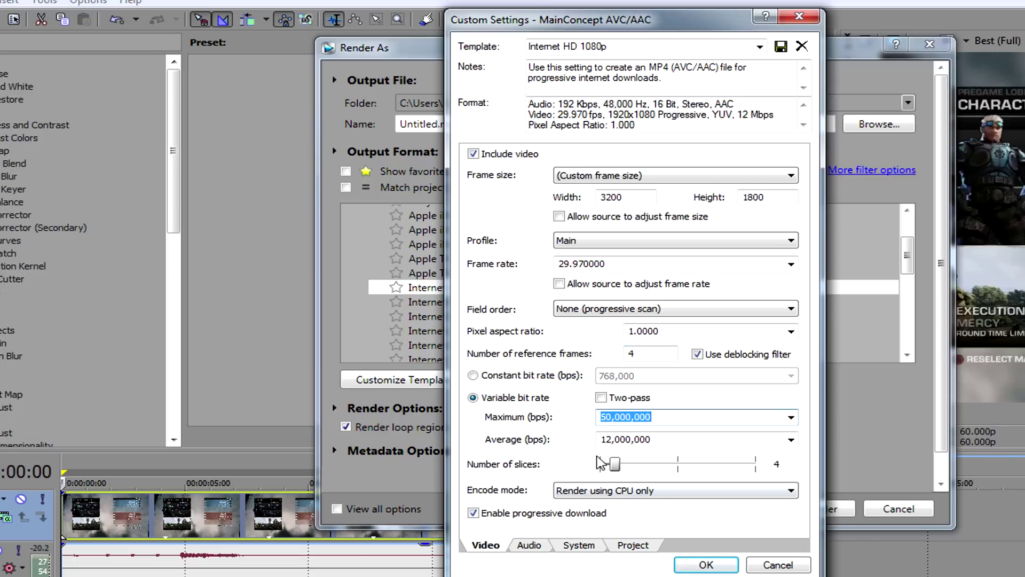
pyautogui.click(791, 439)
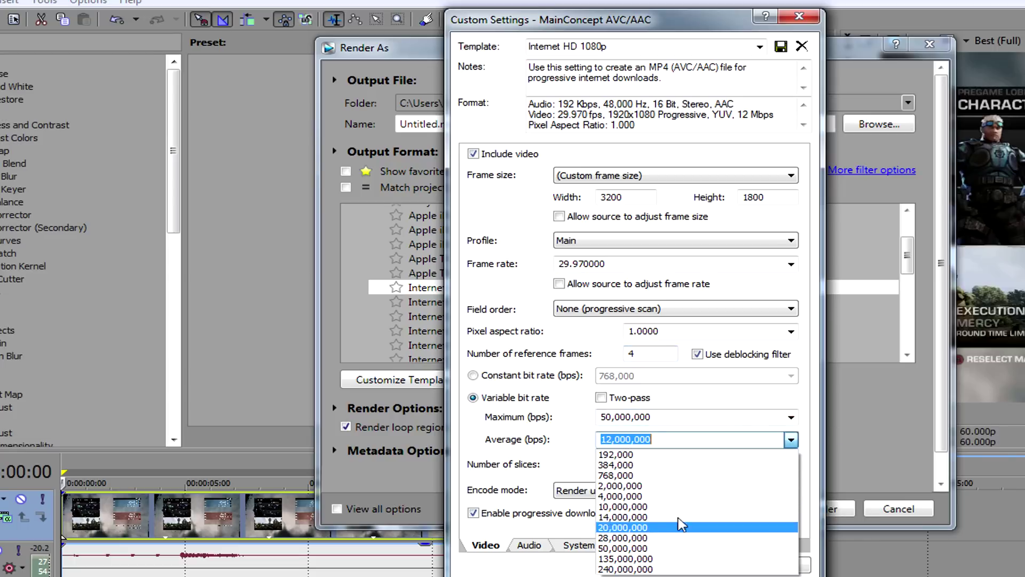
pyautogui.click(671, 438)
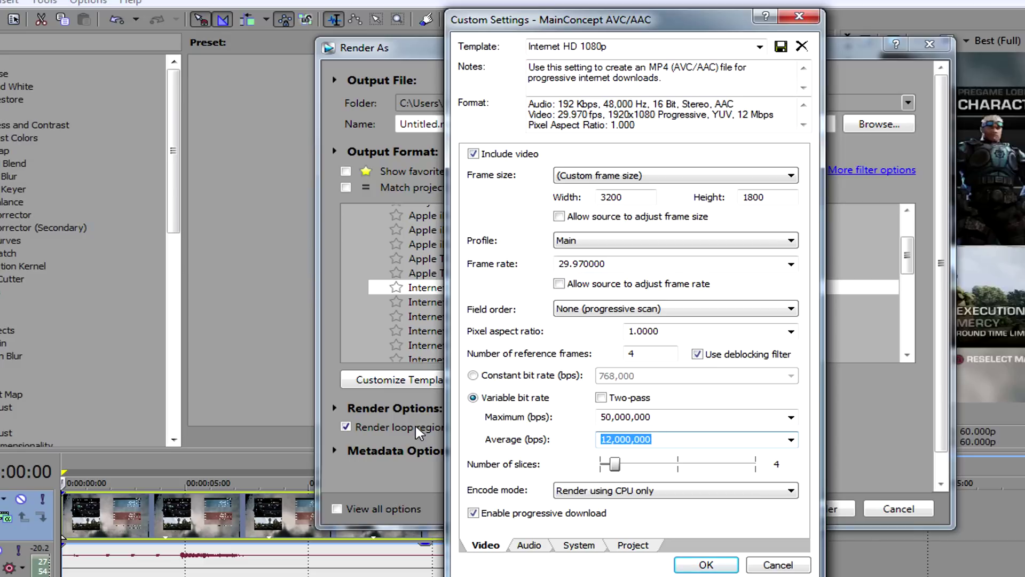
pyautogui.write('35')
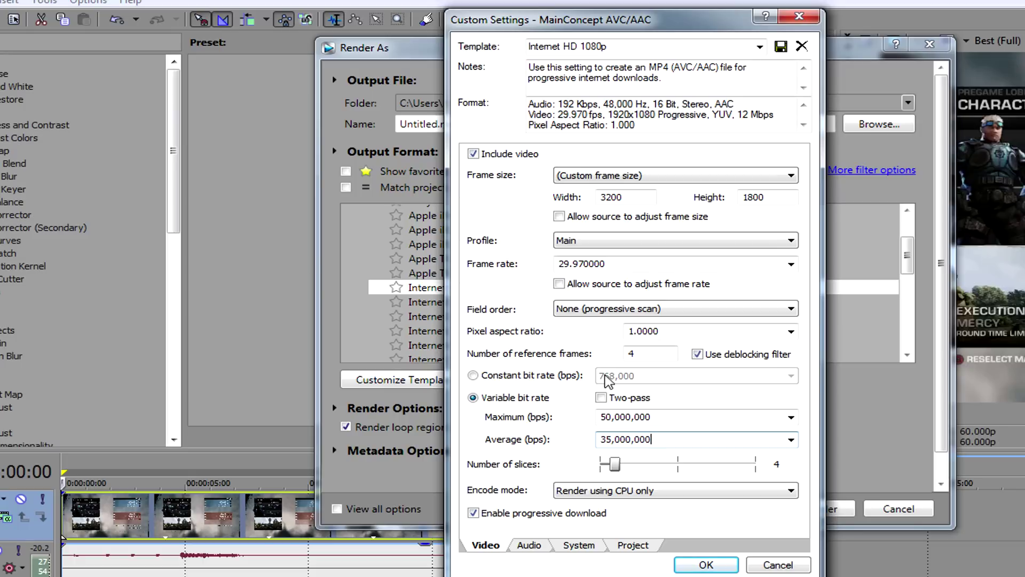
pyautogui.click(705, 415)
pyautogui.click(705, 414)
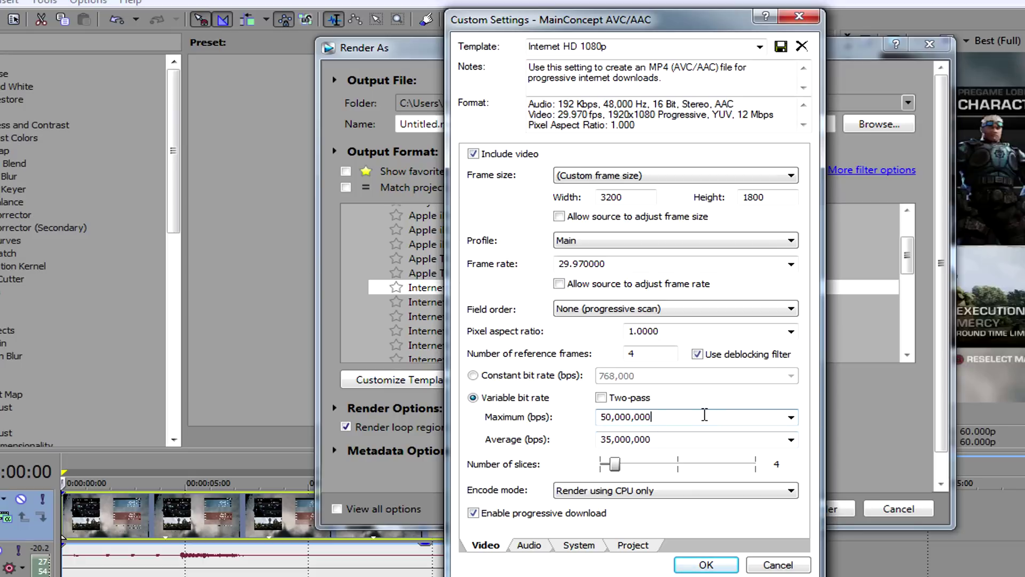
# Change maximum bitrate to 80,000,000 and average bitrate to 50,000,000.
pyautogui.click(643, 198)
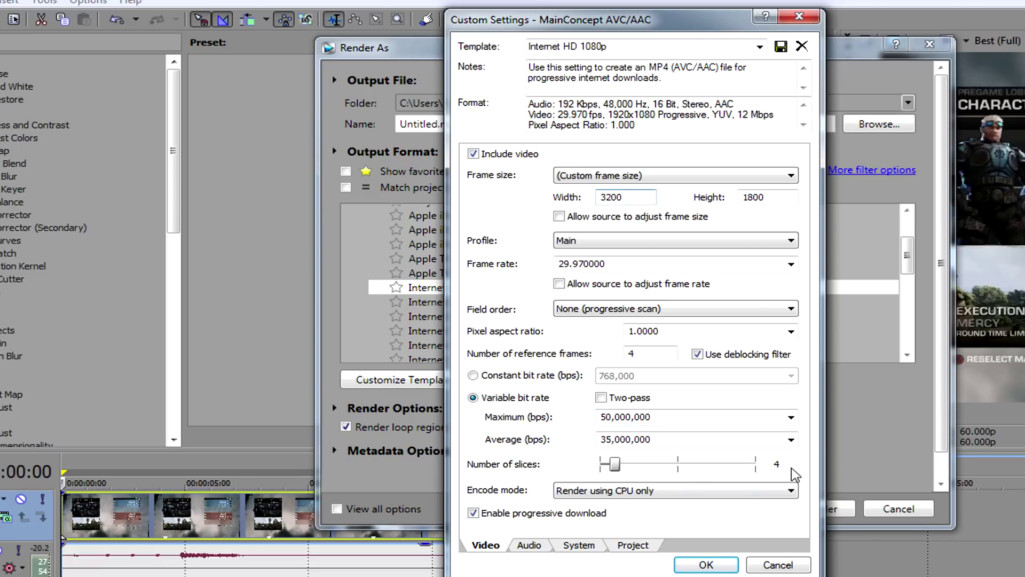
pyautogui.click(609, 417)
pyautogui.click(608, 417)
pyautogui.press('BackSpace')
pyautogui.write('8')
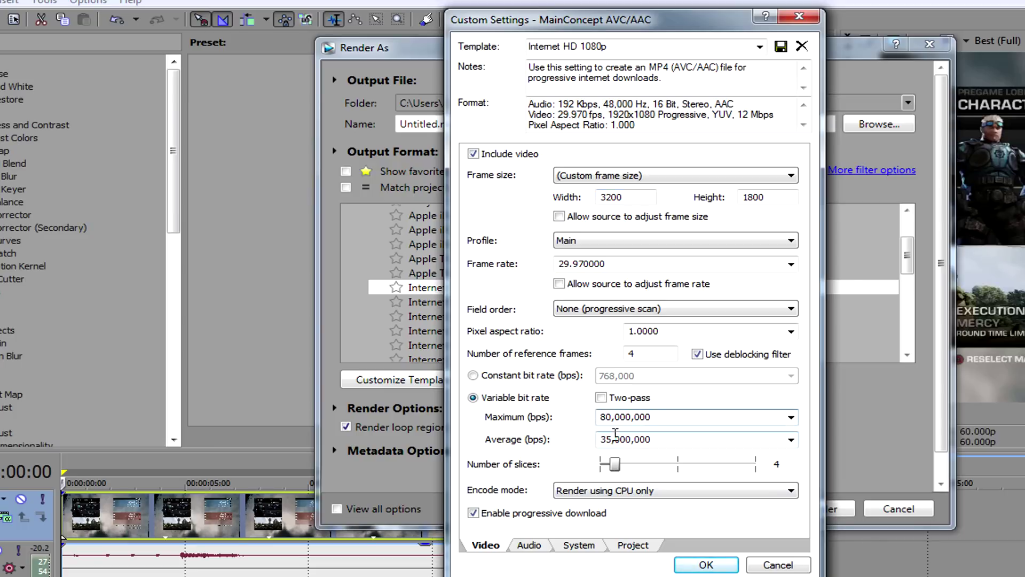
pyautogui.click(612, 435)
pyautogui.click(609, 435)
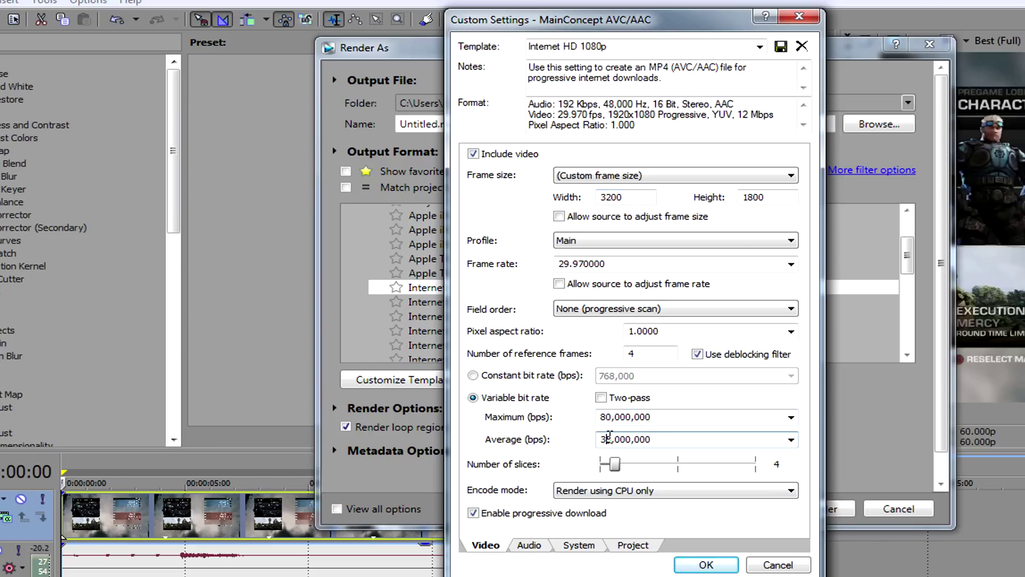
pyautogui.press('BackSpace')
pyautogui.press('BackSpace')
pyautogui.write('50')
# Check the bitrate values and reduce the number of slices to 1.
pyautogui.click(669, 416)
pyautogui.click(669, 416)
pyautogui.click(672, 435)
pyautogui.click(684, 416)
pyautogui.click(684, 416)
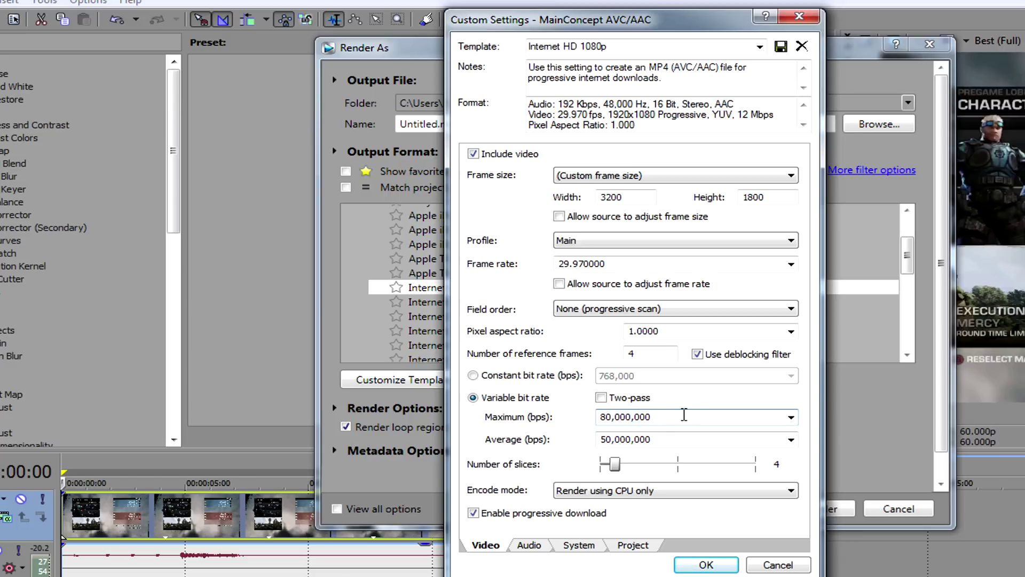
pyautogui.click(685, 433)
pyautogui.click(685, 433)
pyautogui.moveTo(614, 465); pyautogui.dragTo(587, 467)
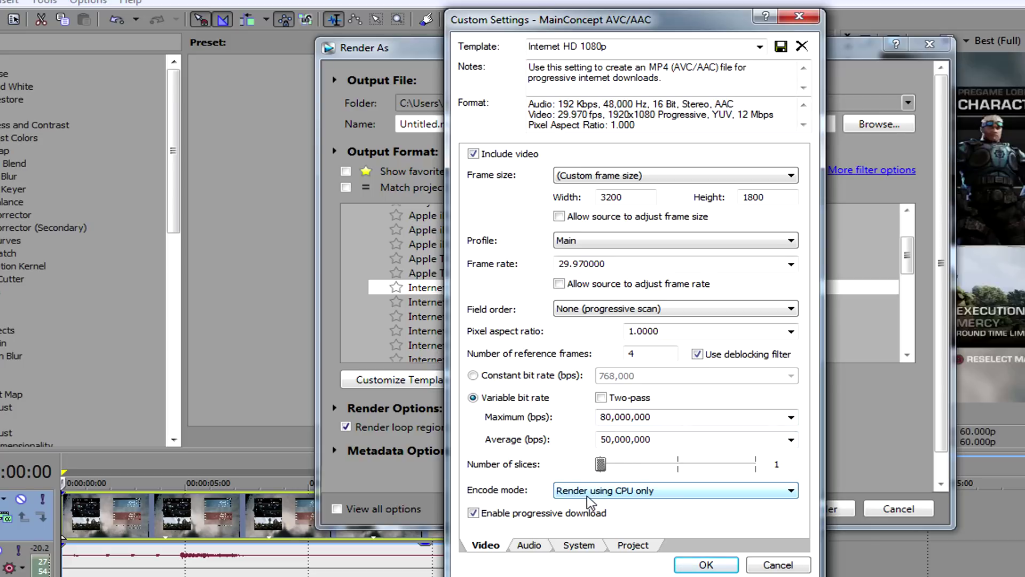
pyautogui.click(588, 496)
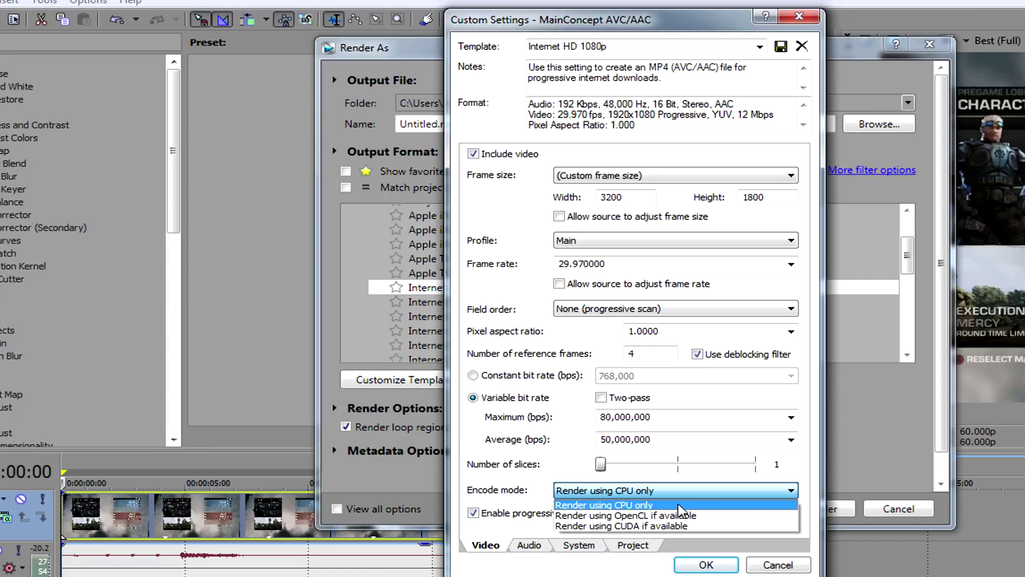
pyautogui.click(666, 505)
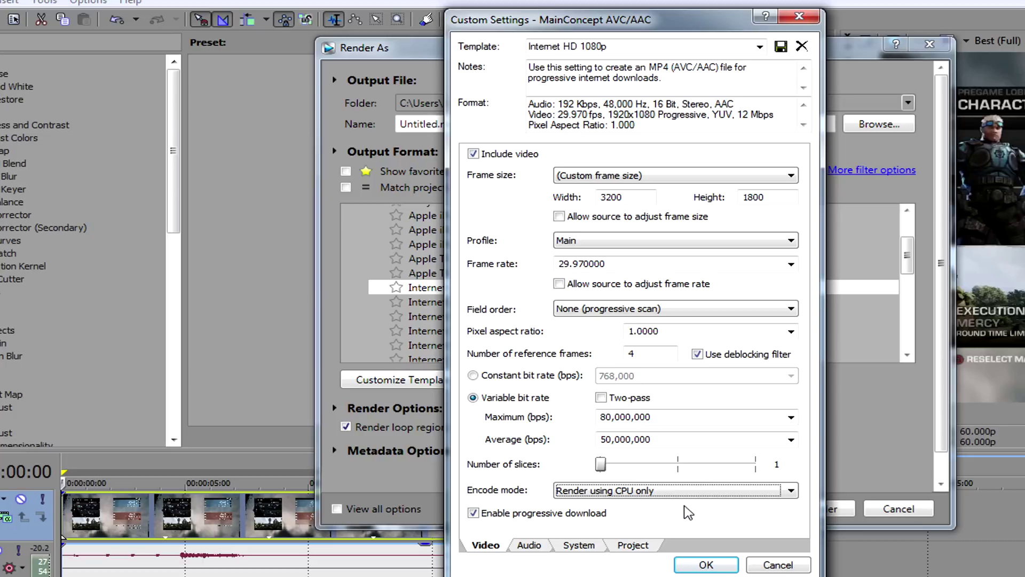
pyautogui.click(544, 544)
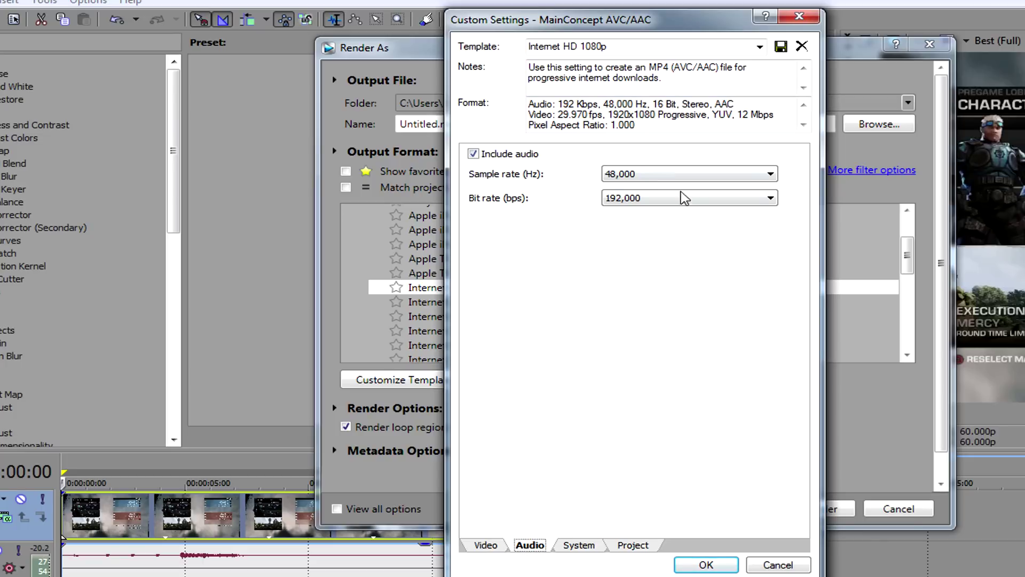
pyautogui.click(594, 551)
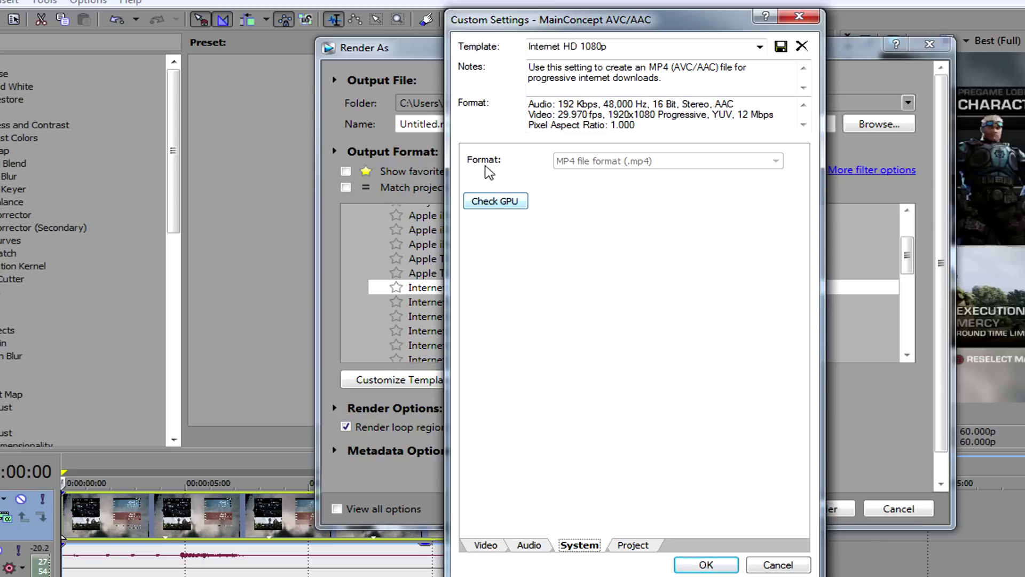
pyautogui.click(487, 207)
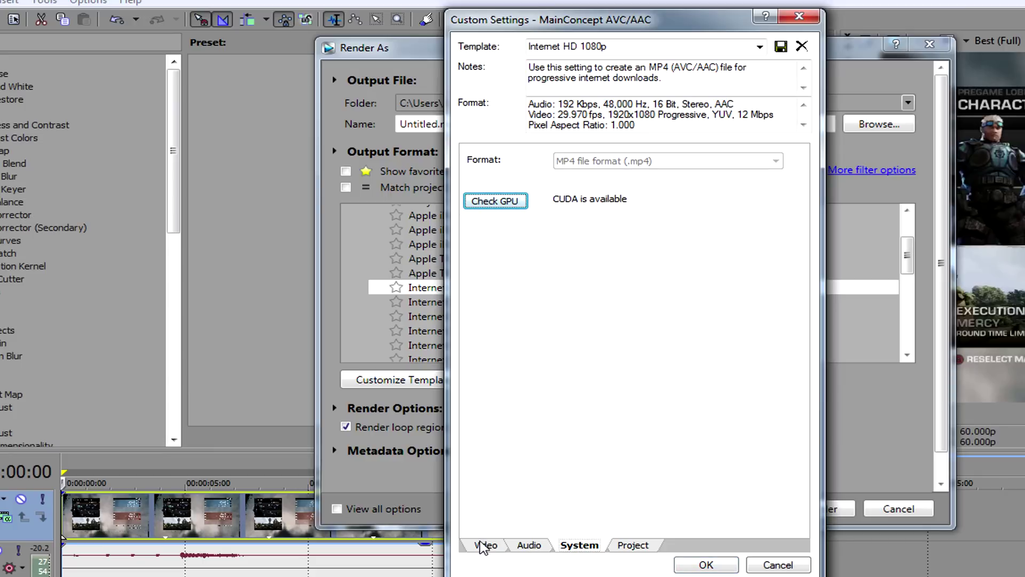
pyautogui.click(483, 545)
pyautogui.click(654, 490)
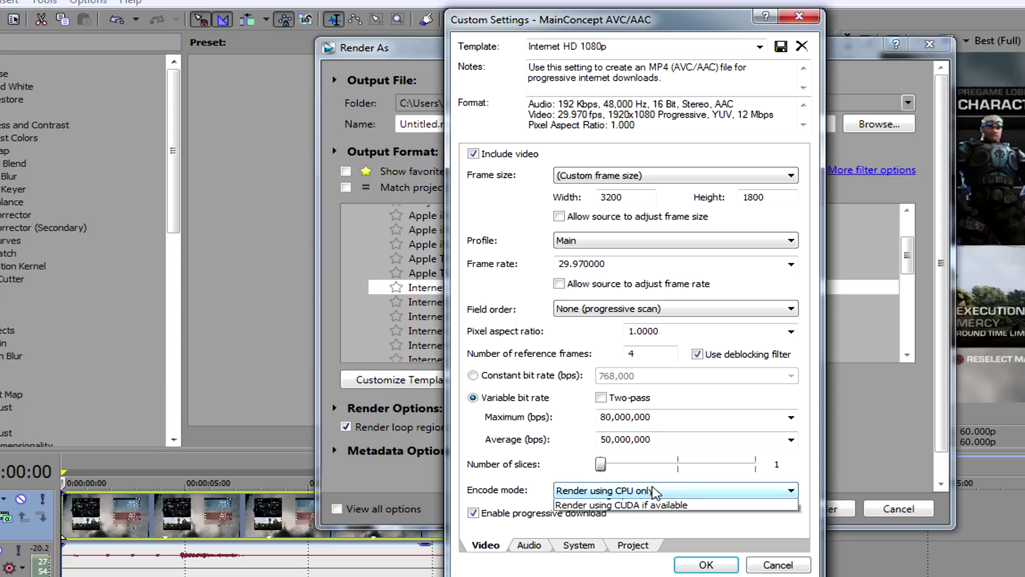
pyautogui.click(648, 529)
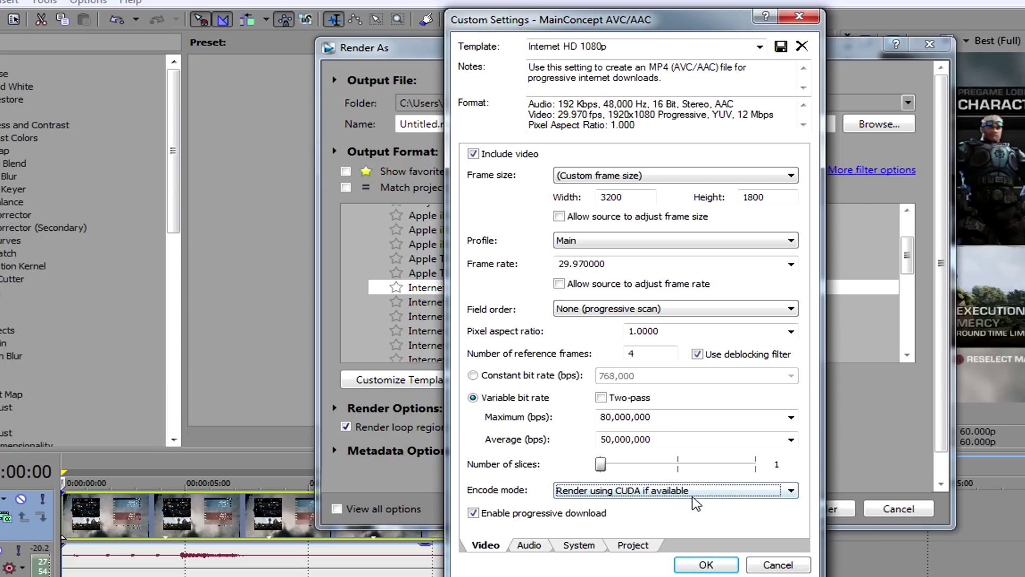
pyautogui.click(647, 492)
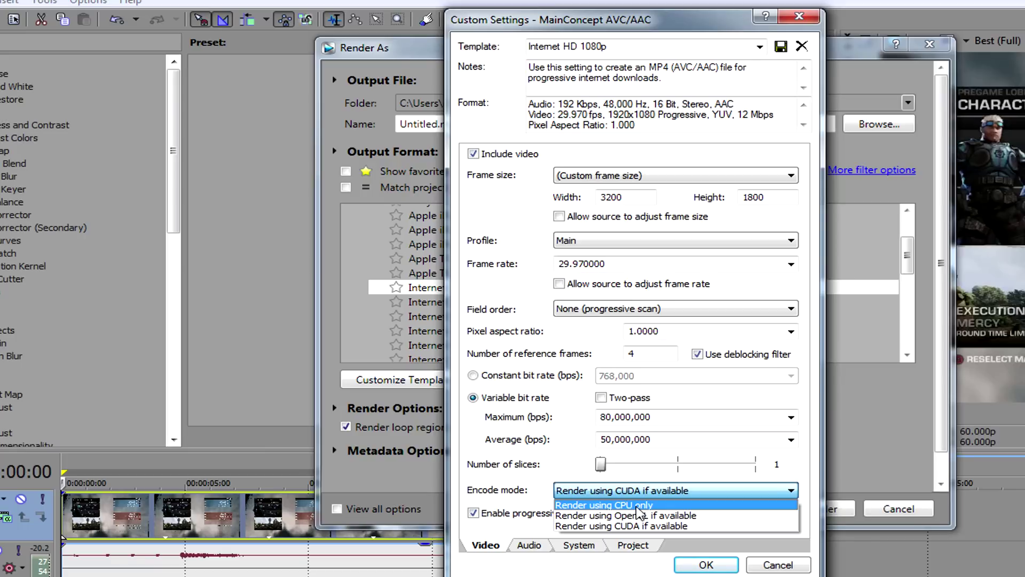
pyautogui.click(636, 507)
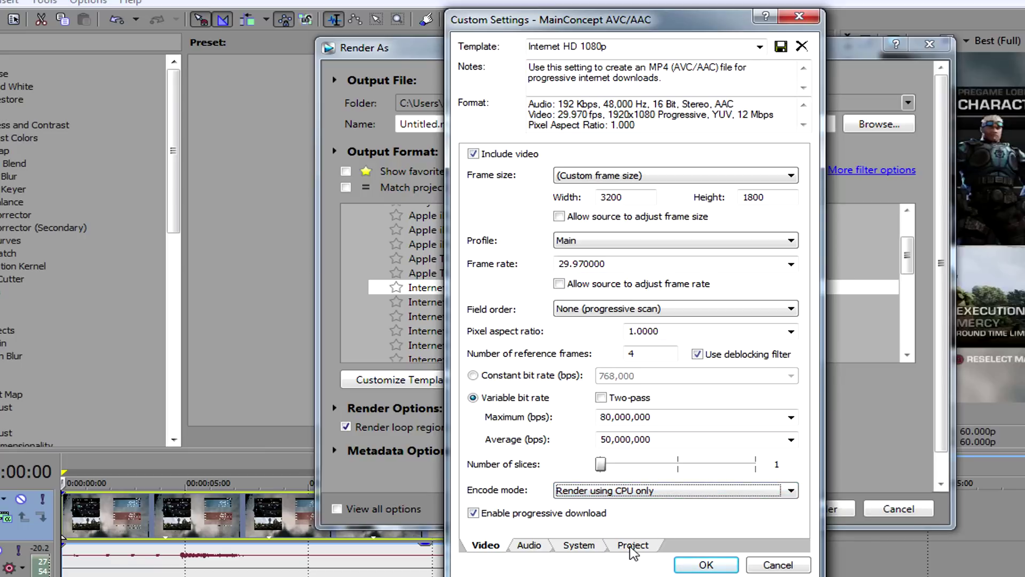
# Set Project video rendering quality to Best and confirm the custom settings.
pyautogui.click(632, 546)
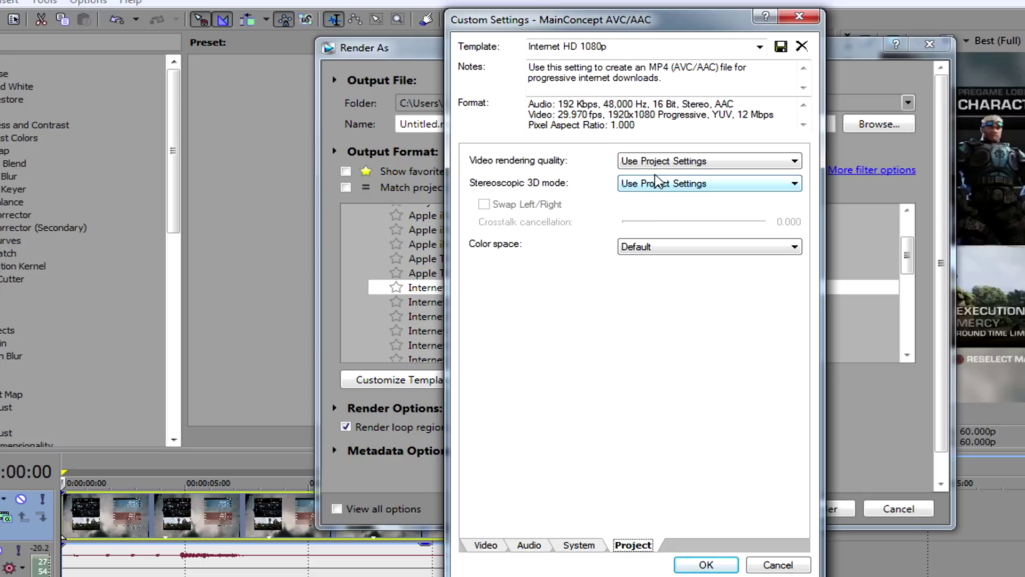
pyautogui.click(654, 158)
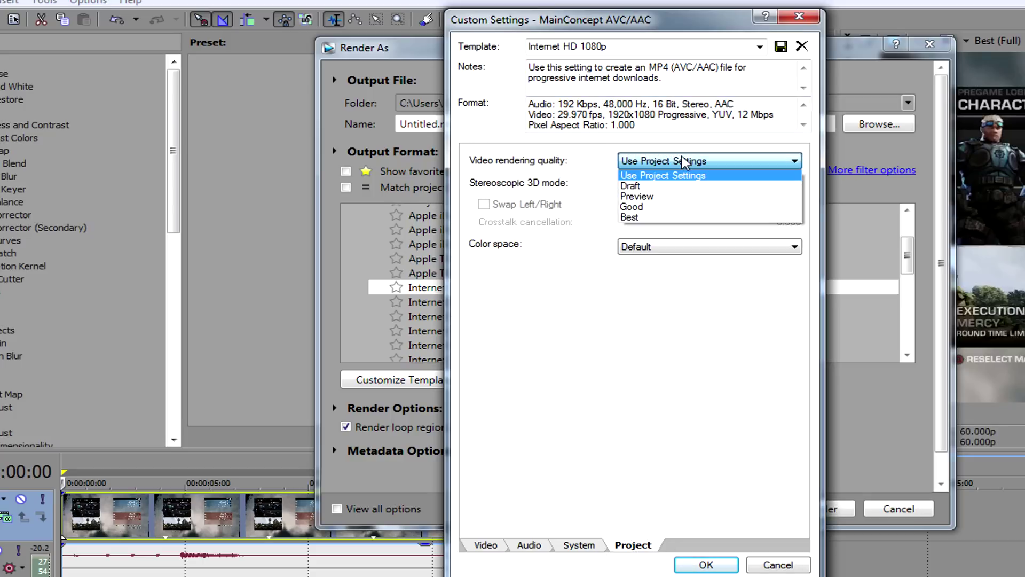
pyautogui.click(643, 213)
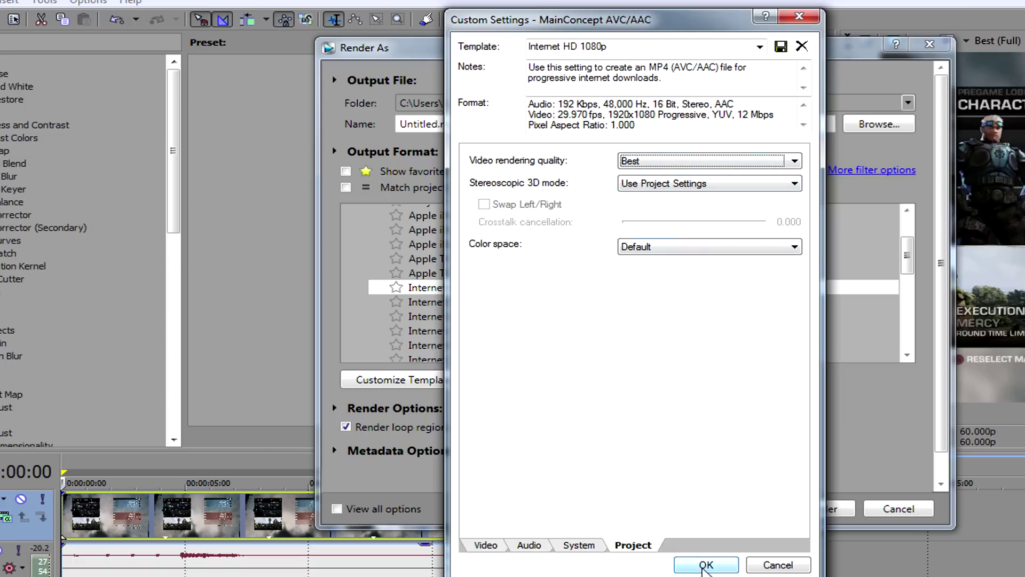
pyautogui.click(706, 565)
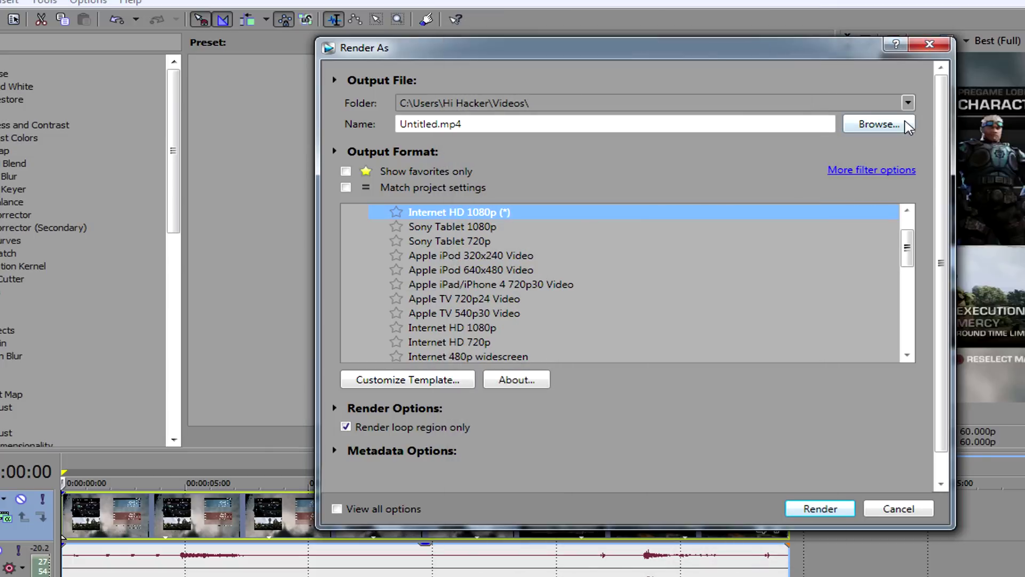
# Save the output as 4K Test.mp4 and start rendering.
pyautogui.click(908, 124)
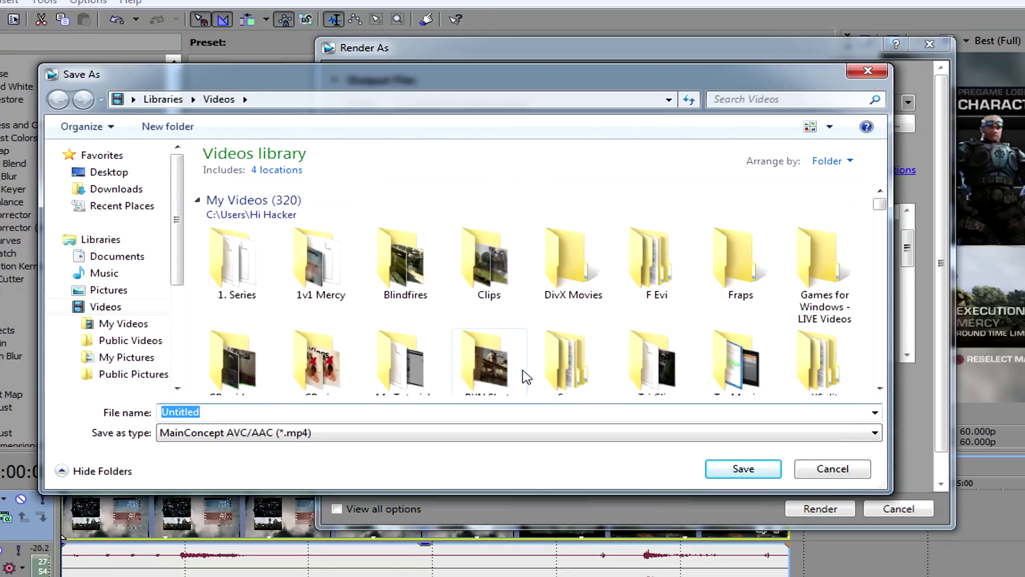
pyautogui.write('4K Test')
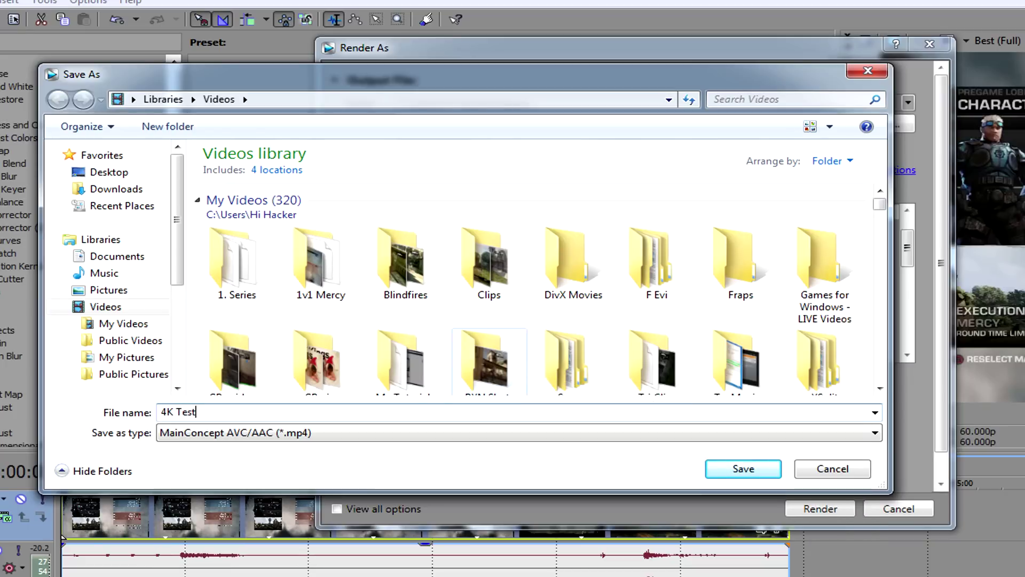
pyautogui.click(761, 469)
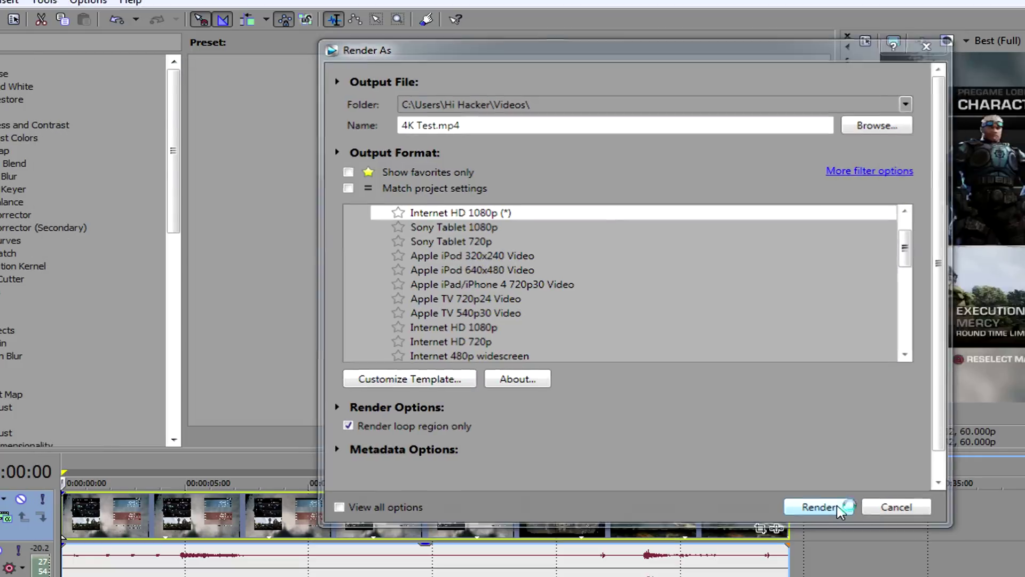
pyautogui.click(837, 508)
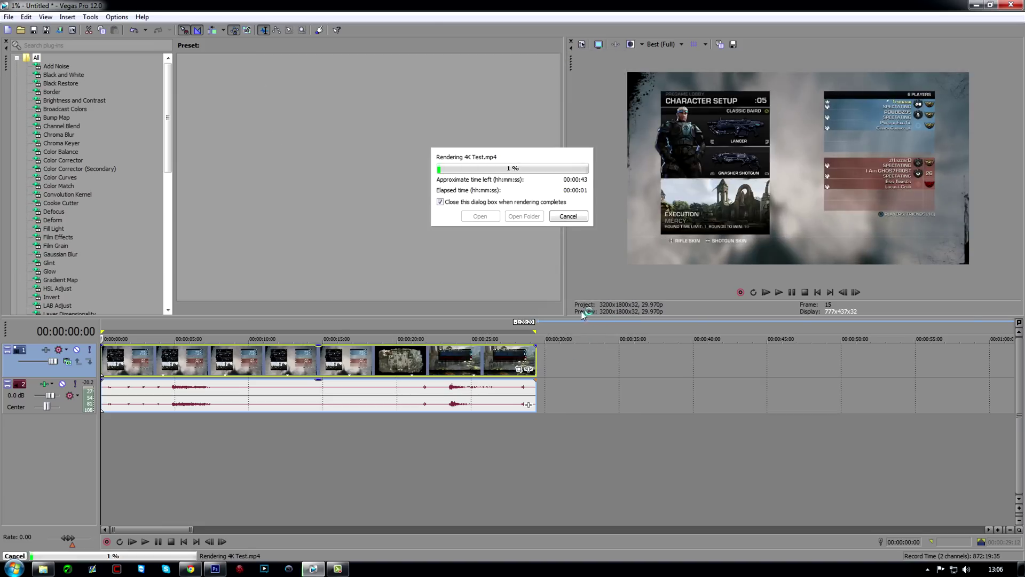